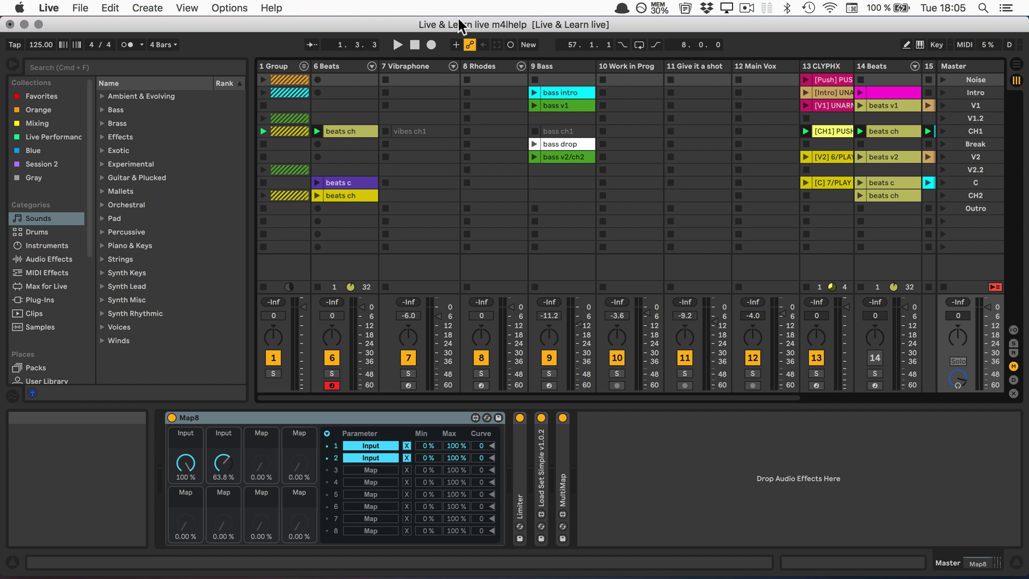
Select the Vibraphone track, then the Bass track to show its Rotating Bass Lines, Amaj bass line and C Major devices
{"action": "left_click", "coordinate": [409, 69]}
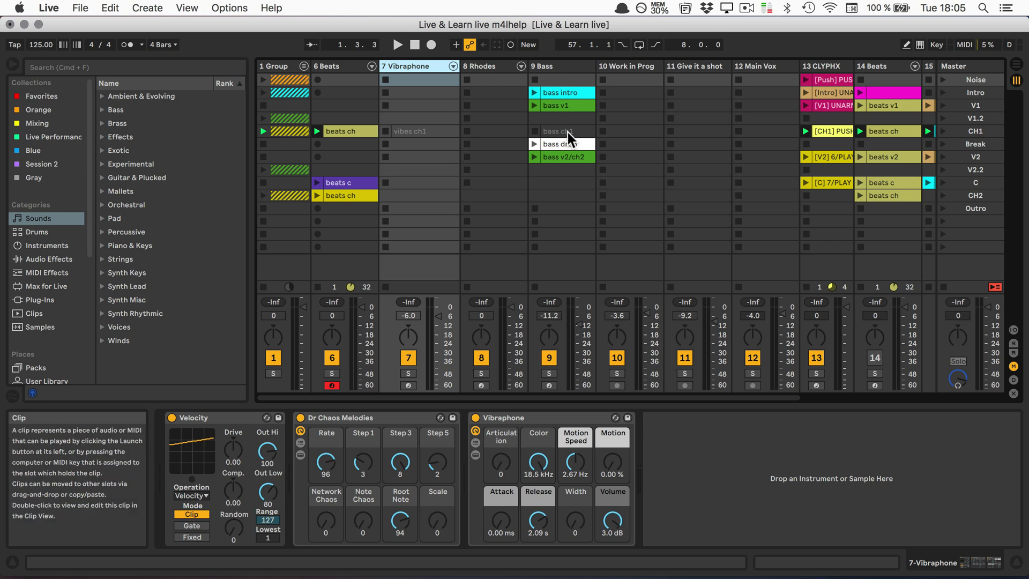
{"action": "left_click", "coordinate": [560, 66]}
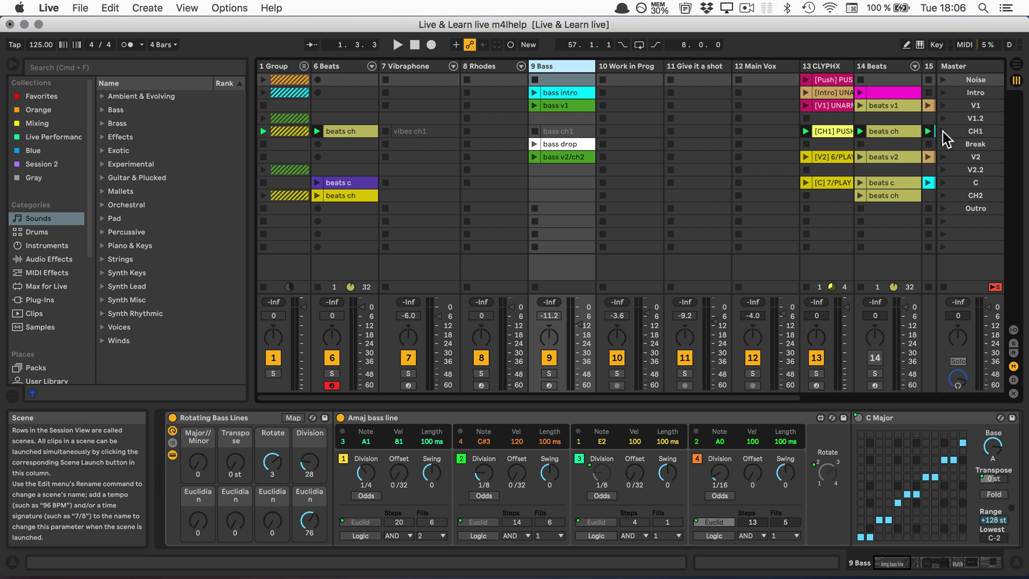
Play the set briefly to hear the bass line, then stop playback at bar 7.2.2
{"action": "key", "text": "space"}
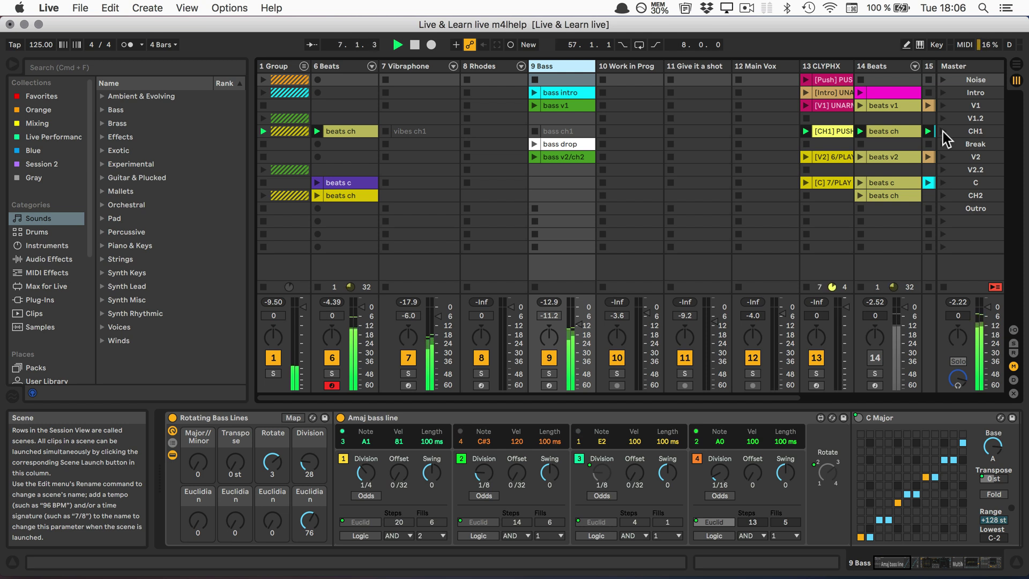
{"action": "key", "text": "space"}
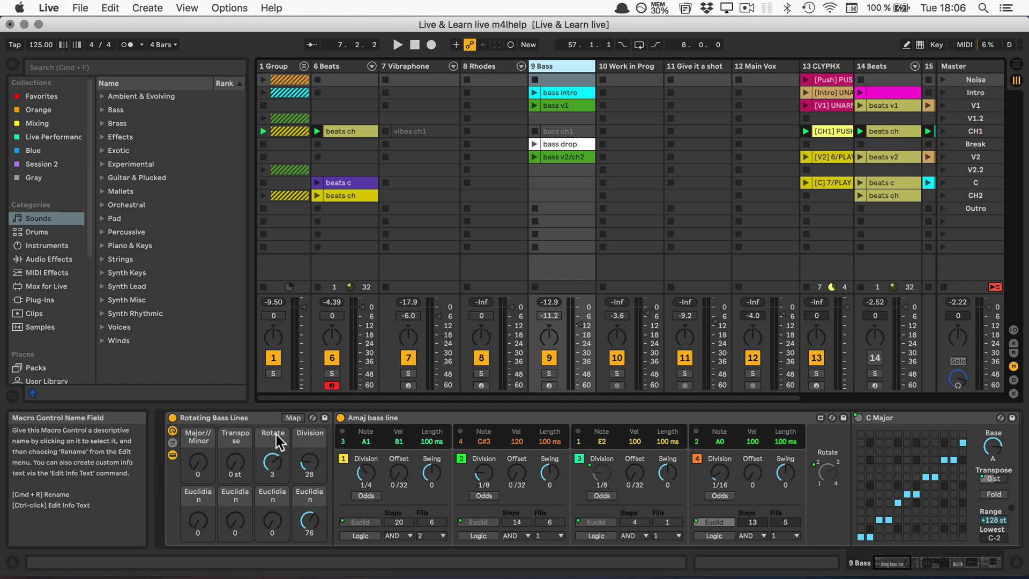
Drag MultiMap.amxd from Max for Live Essentials' Control Devices onto the end of the Master chain
{"action": "left_click", "coordinate": [980, 70]}
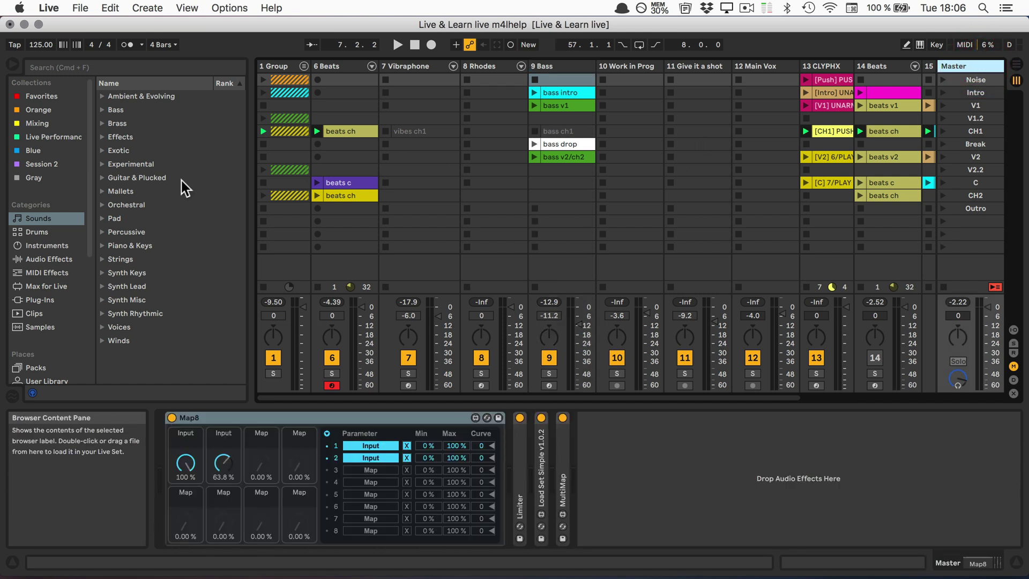
{"action": "scroll", "coordinate": [56, 286], "scroll_direction": "down", "scroll_amount": 5}
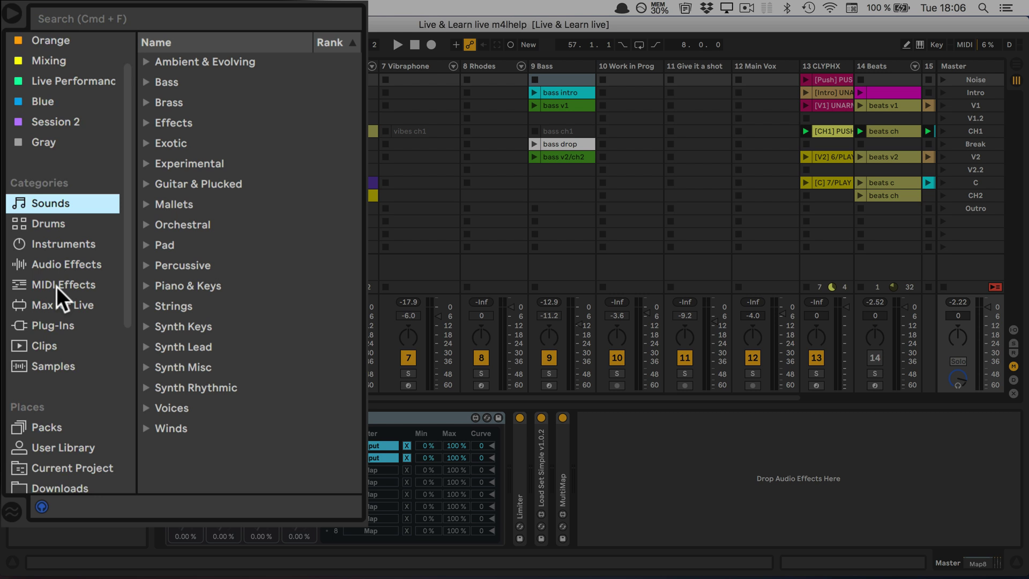
{"action": "left_click", "coordinate": [52, 322]}
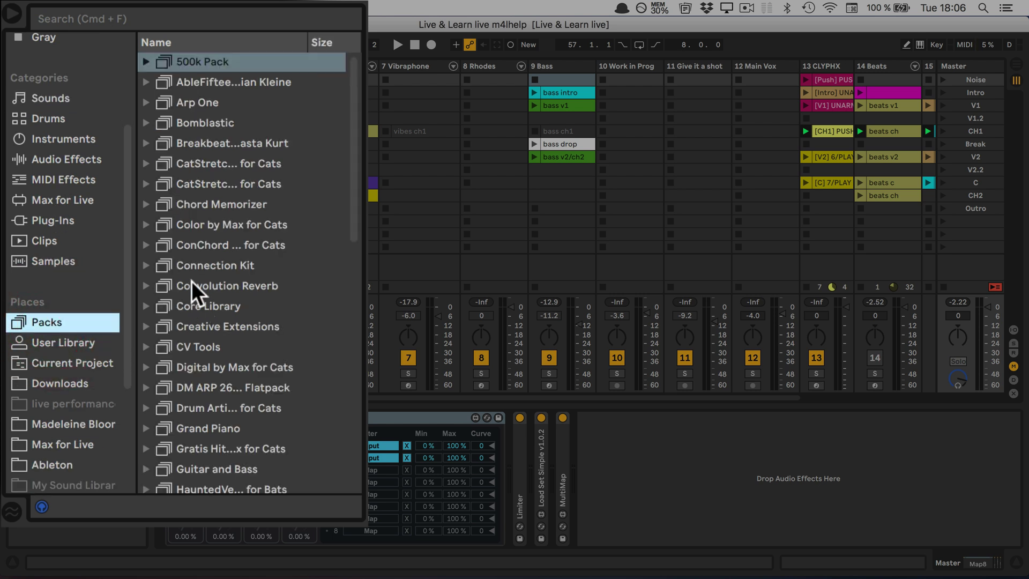
{"action": "scroll", "coordinate": [173, 245], "scroll_direction": "down", "scroll_amount": 10}
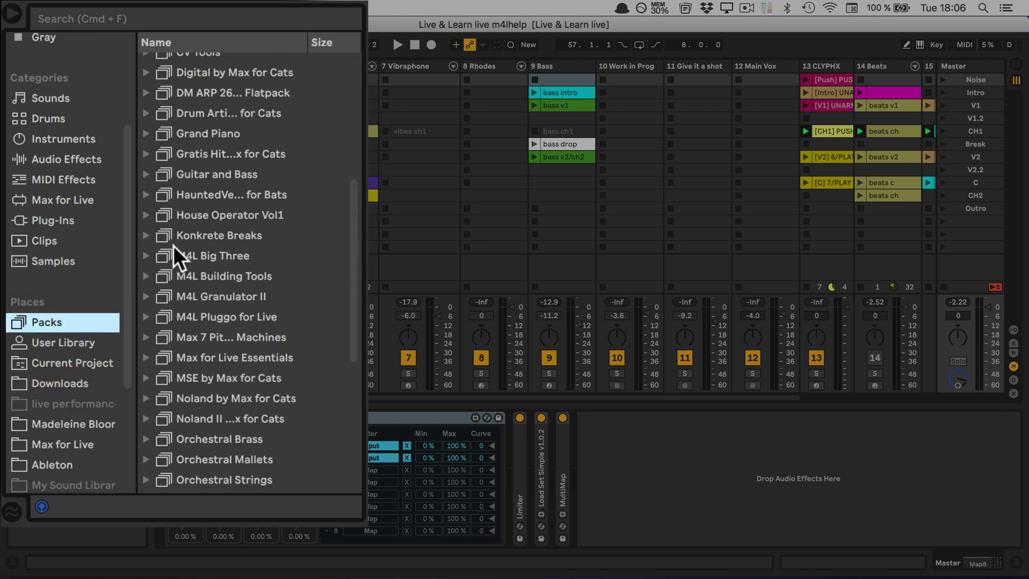
{"action": "left_click", "coordinate": [145, 311]}
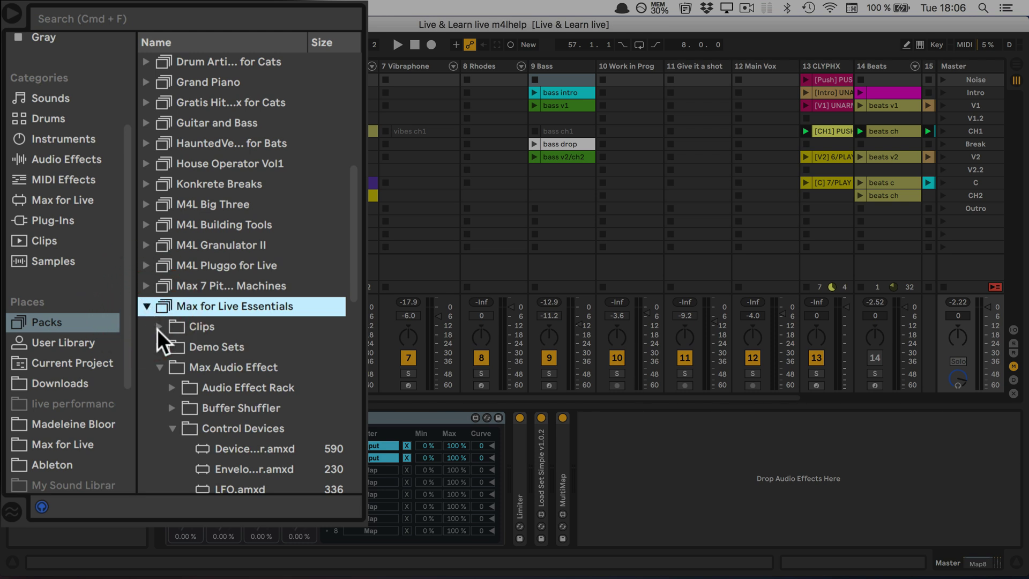
{"action": "scroll", "coordinate": [156, 328], "scroll_direction": "down", "scroll_amount": 2}
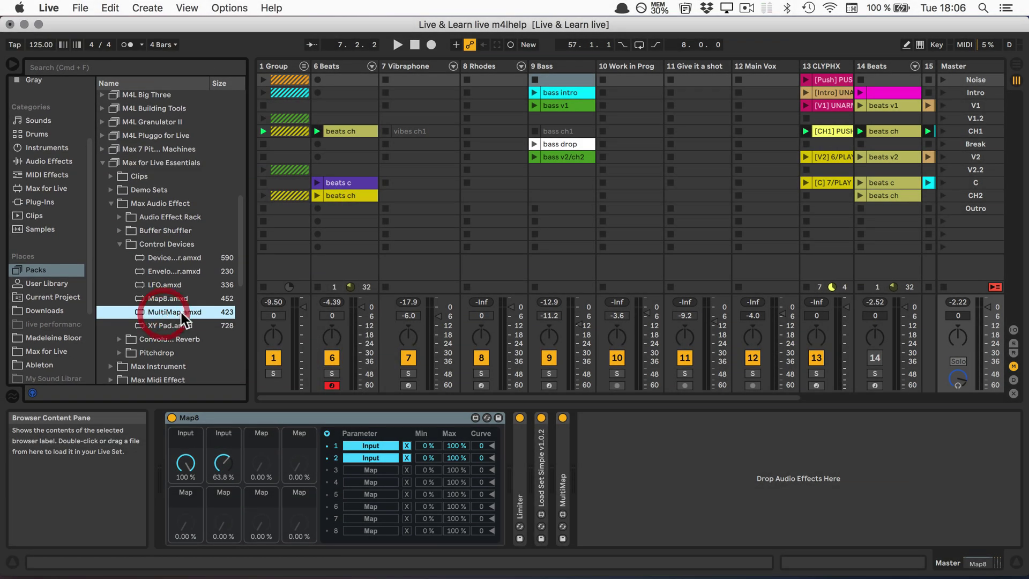
{"action": "left_click_drag", "start_coordinate": [255, 385], "coordinate": [615, 438]}
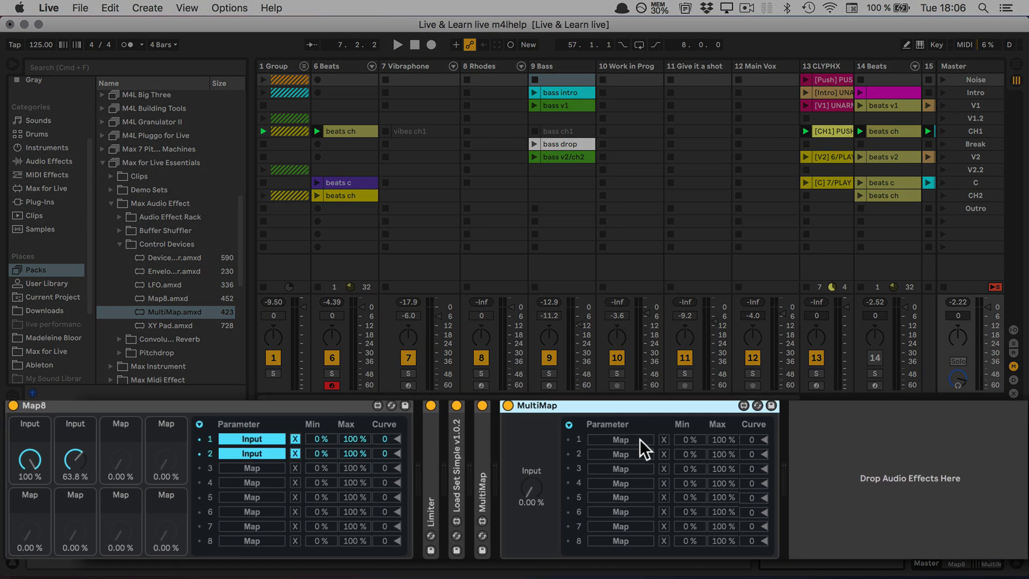
Map MultiMap slot 1 to Dr Chaos Melodies' Root Note on the Vibraphone track, then arm slot 2
{"action": "left_click", "coordinate": [639, 439]}
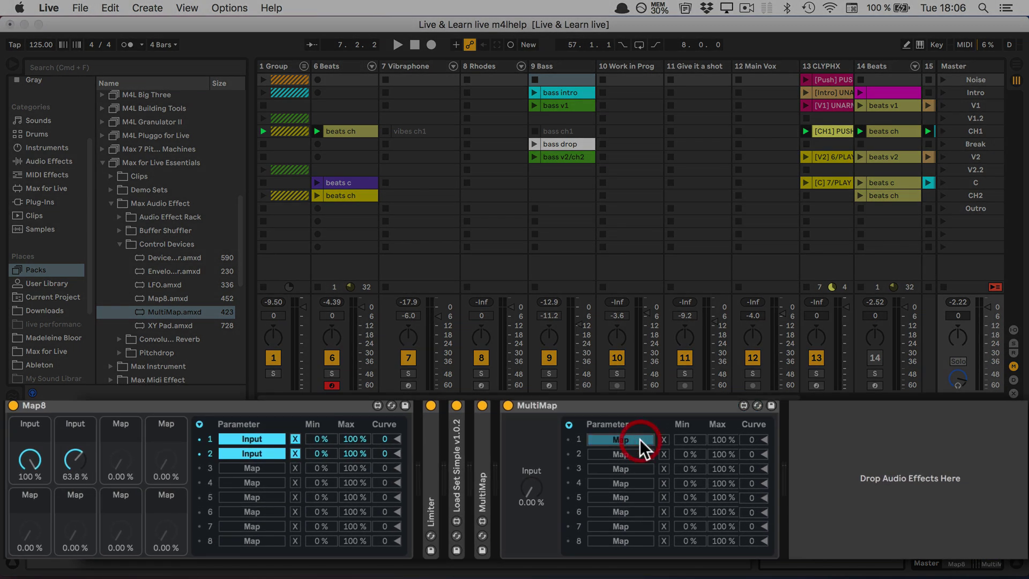
{"action": "left_click", "coordinate": [421, 67]}
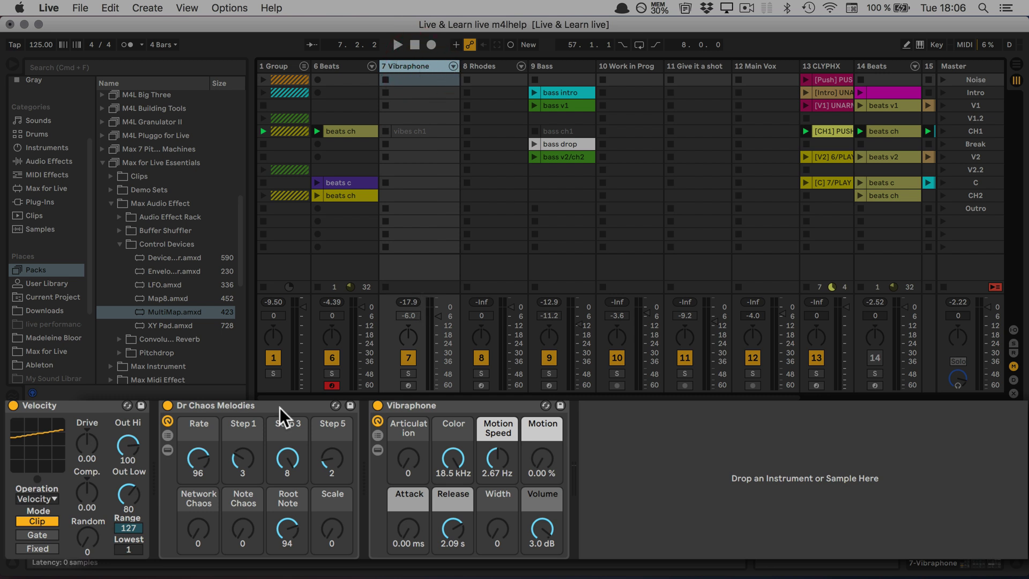
{"action": "left_click", "coordinate": [287, 529]}
{"action": "key", "text": "Delete"}
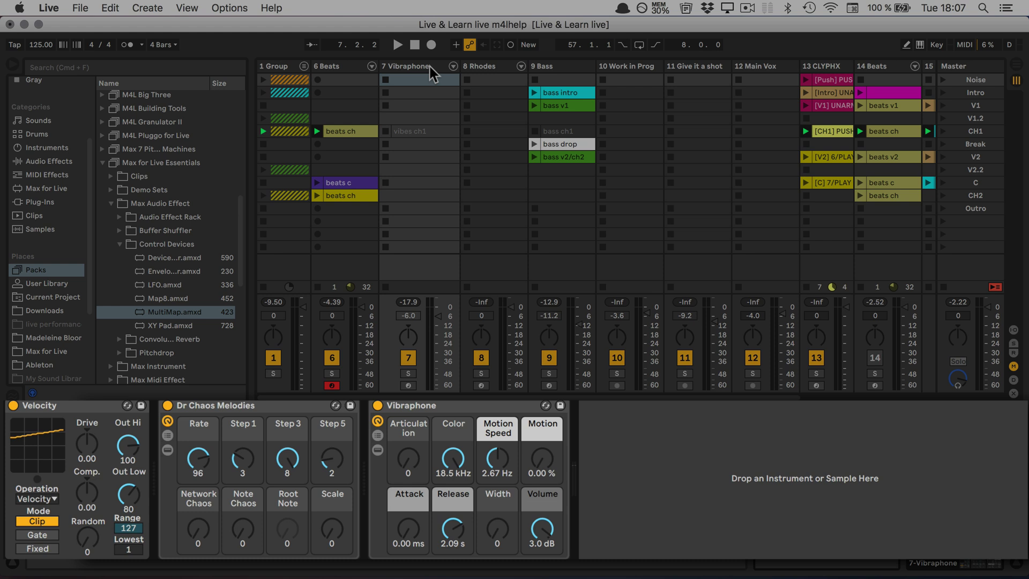
{"action": "left_click", "coordinate": [958, 66]}
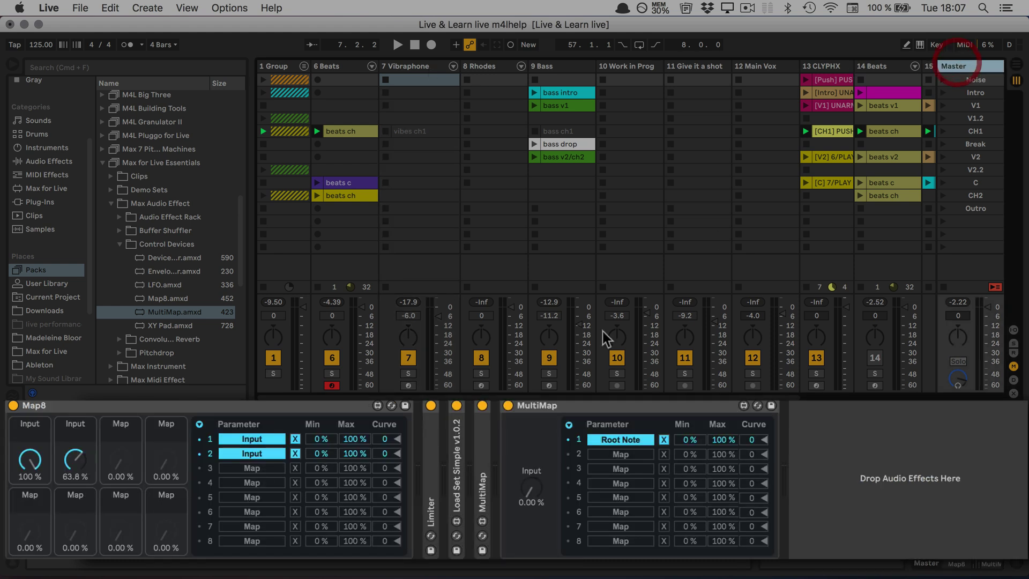
{"action": "left_click", "coordinate": [620, 454]}
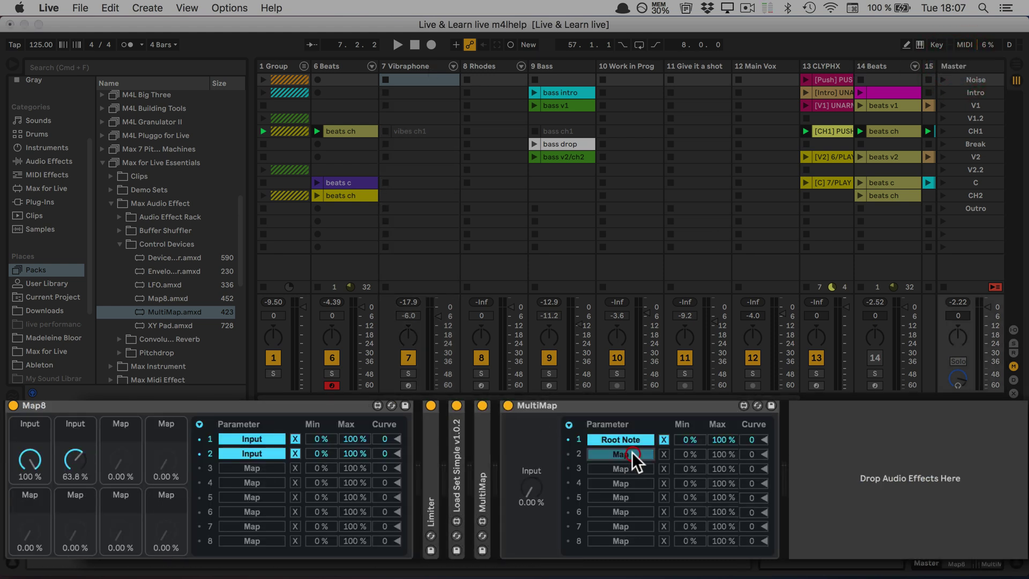
Map the Bass Transpose macro and the C Major and C Minor Base notes, leaving Base at C
{"action": "left_click", "coordinate": [542, 66]}
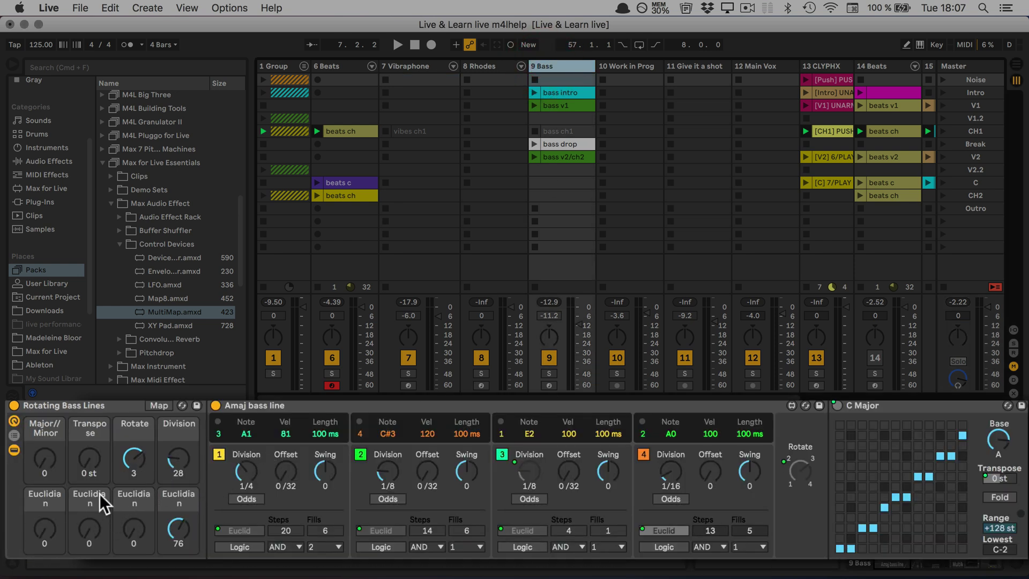
{"action": "left_click", "coordinate": [90, 460]}
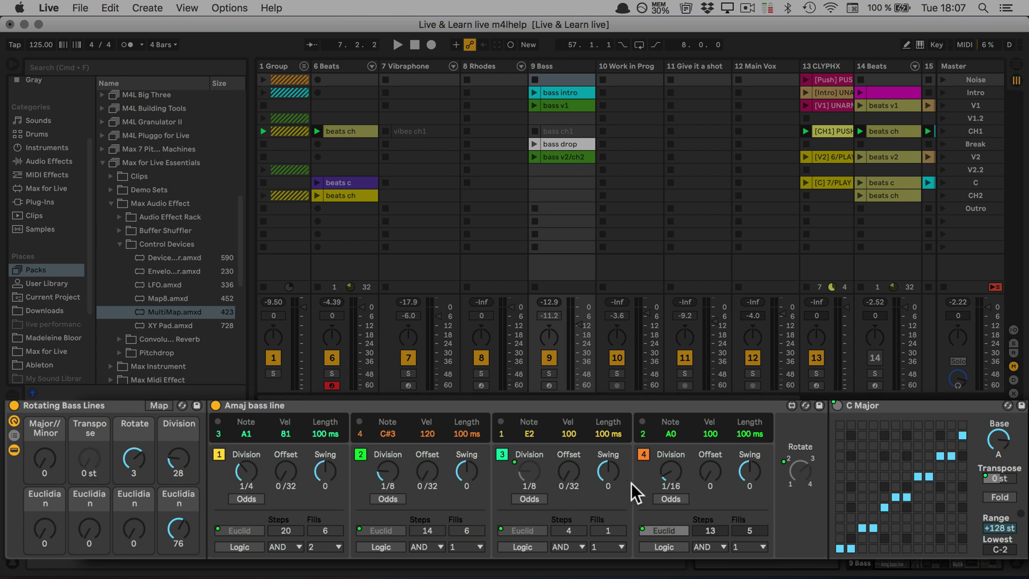
{"action": "scroll", "coordinate": [844, 467], "scroll_direction": "right", "scroll_amount": 5}
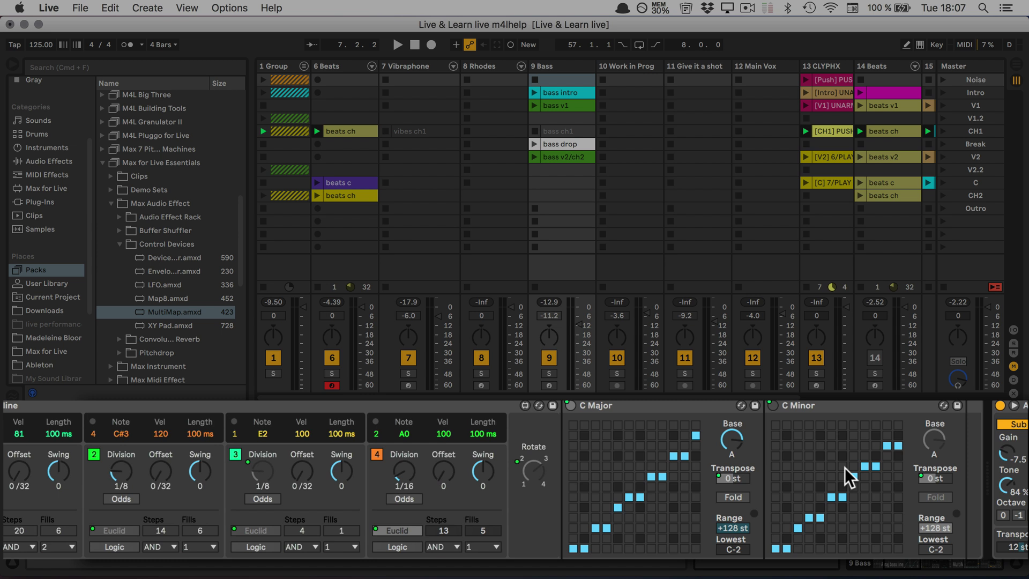
{"action": "left_click", "coordinate": [724, 445]}
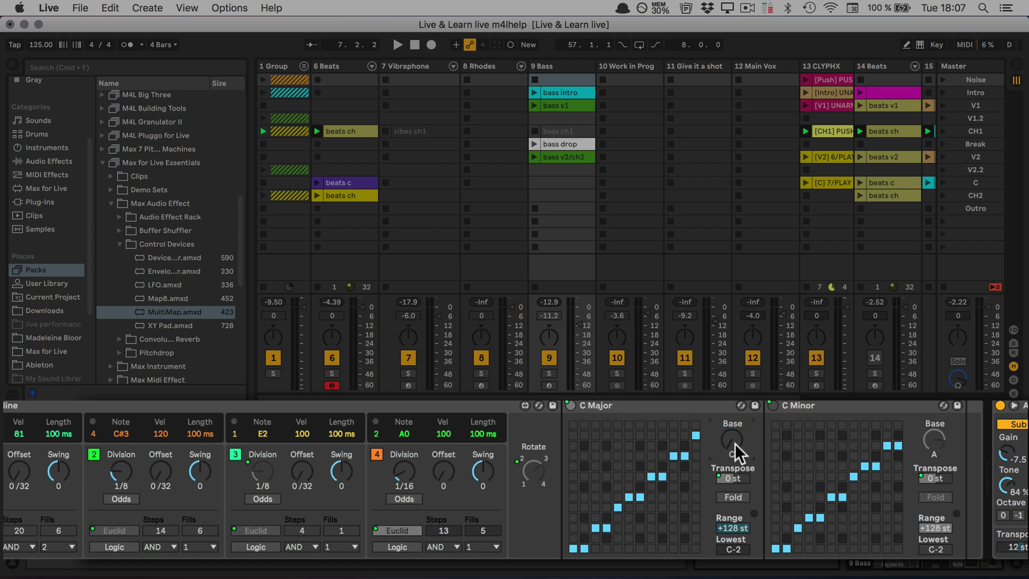
{"action": "left_click", "coordinate": [932, 441]}
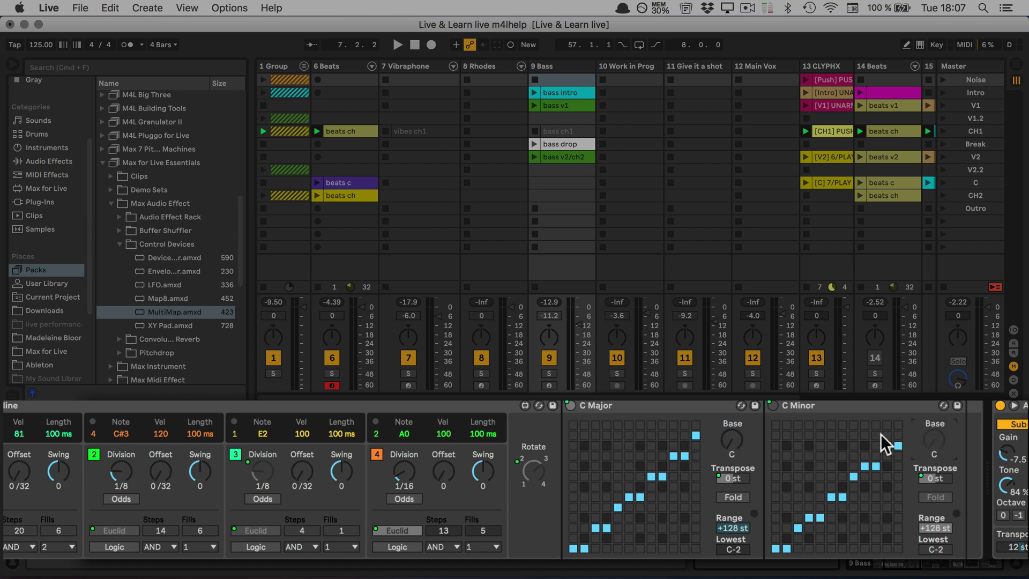
{"action": "scroll", "coordinate": [422, 466], "scroll_direction": "left", "scroll_amount": 5}
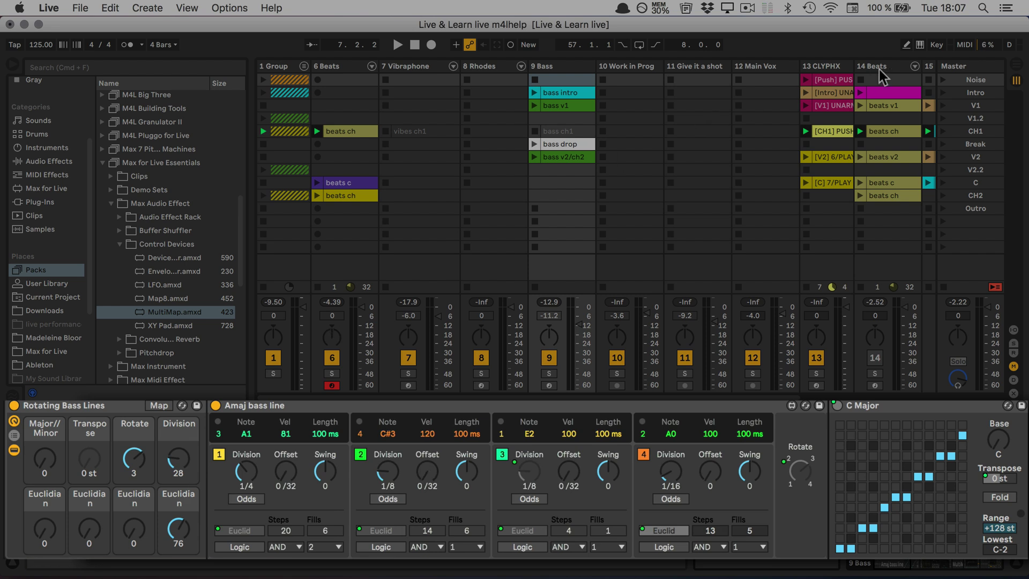
Add a second MultiMap to the Master chain and map its first slot to Dr Chaos Melodies' Scale
{"action": "left_click", "coordinate": [963, 67]}
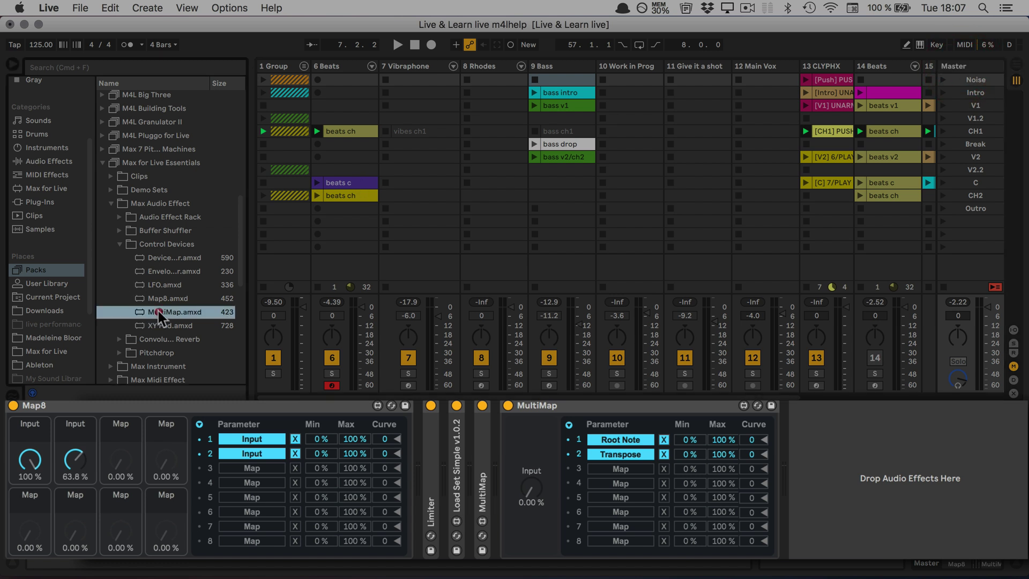
{"action": "left_click_drag", "start_coordinate": [159, 312], "coordinate": [826, 417]}
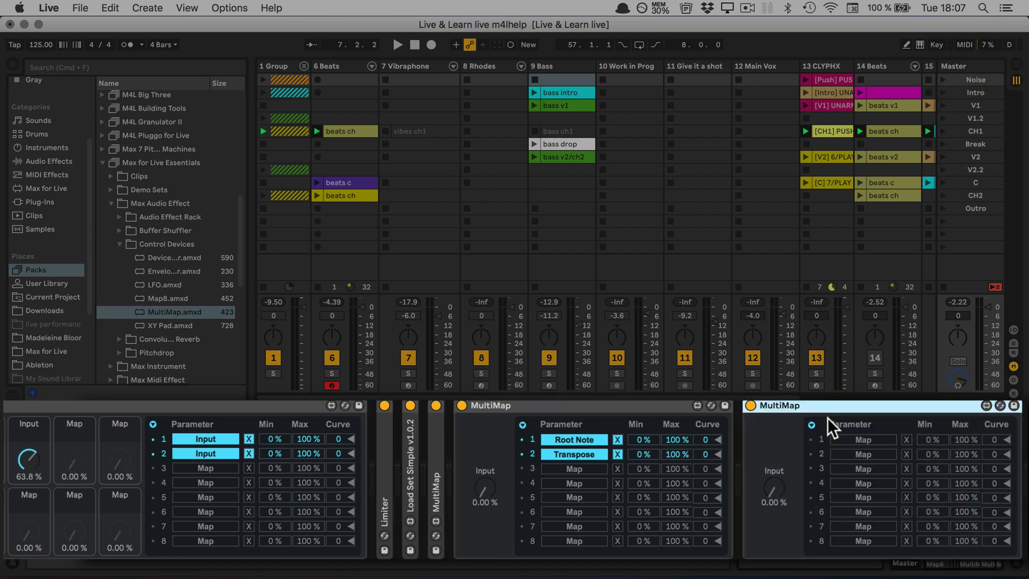
{"action": "left_click", "coordinate": [876, 439]}
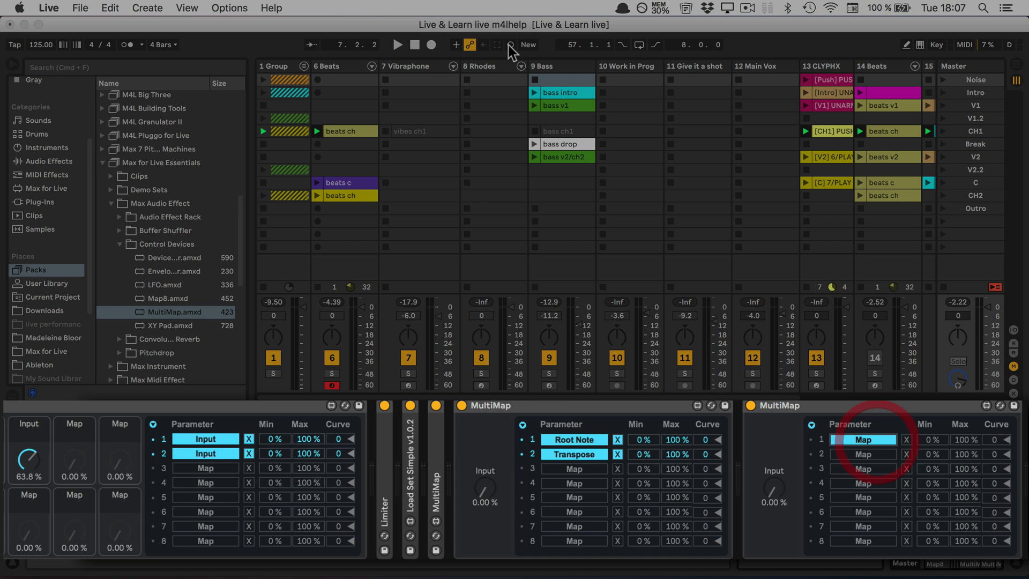
{"action": "left_click", "coordinate": [409, 65]}
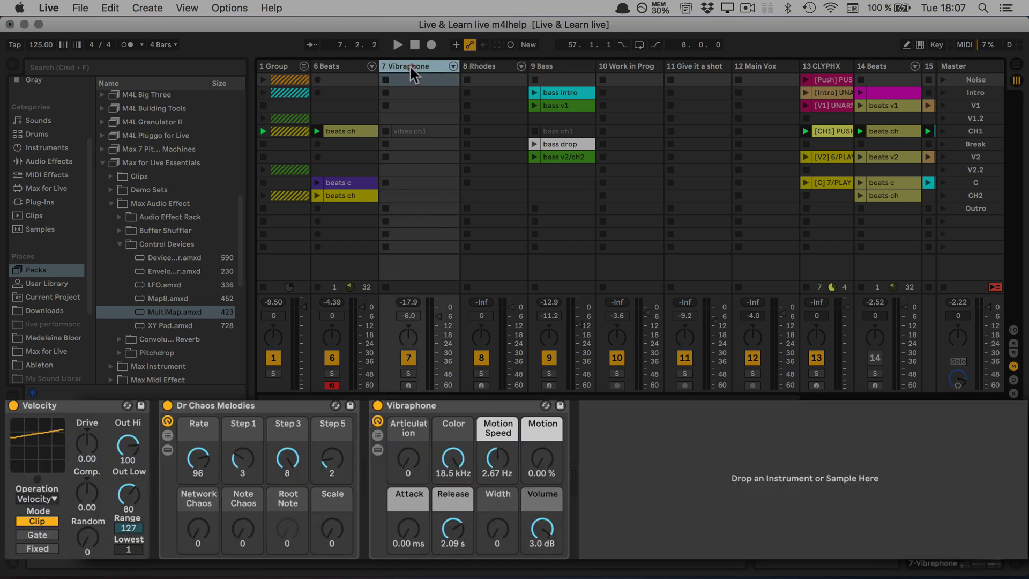
{"action": "left_click", "coordinate": [324, 528]}
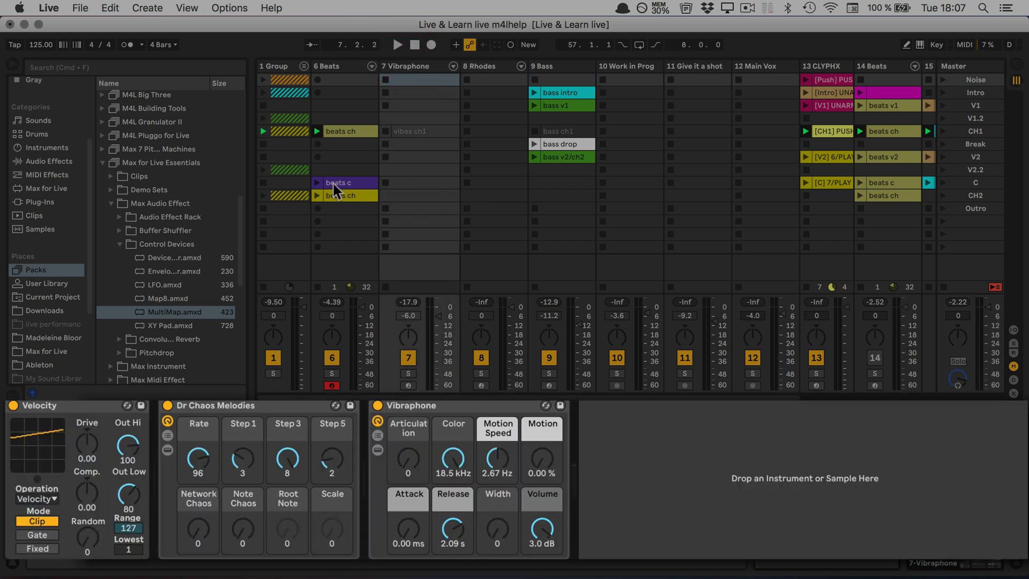
{"action": "left_click", "coordinate": [980, 67]}
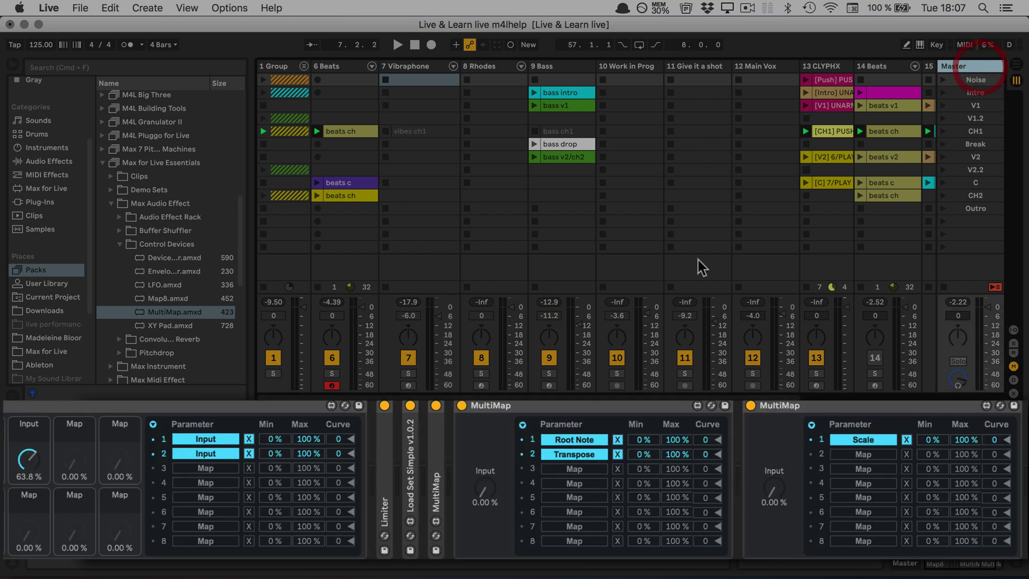
Map the second MultiMap's slot 2 to Rotating Bass Lines' Major/Minor knob, checking the Dr Chaos editor
{"action": "left_click", "coordinate": [862, 454]}
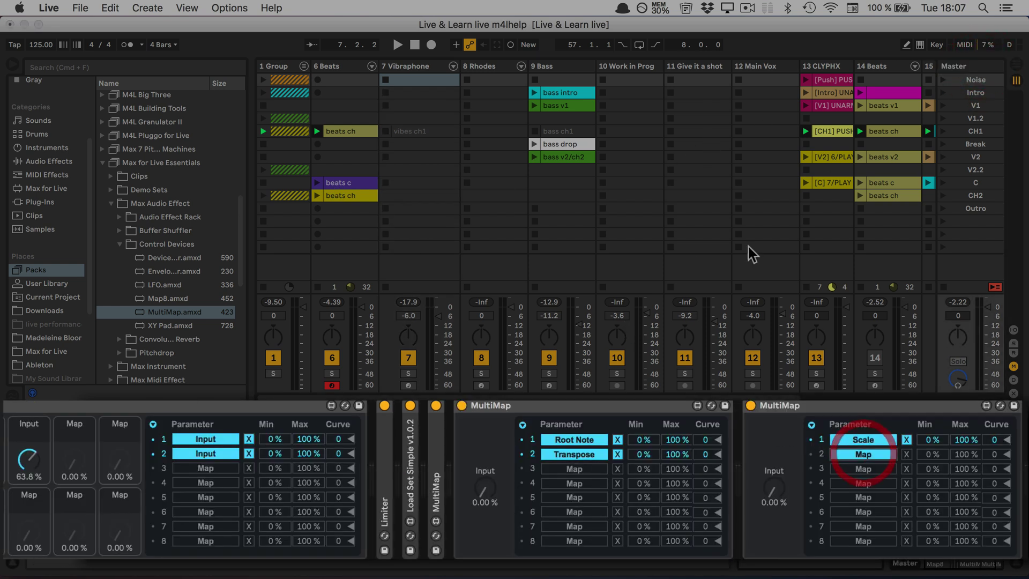
{"action": "left_click", "coordinate": [541, 66]}
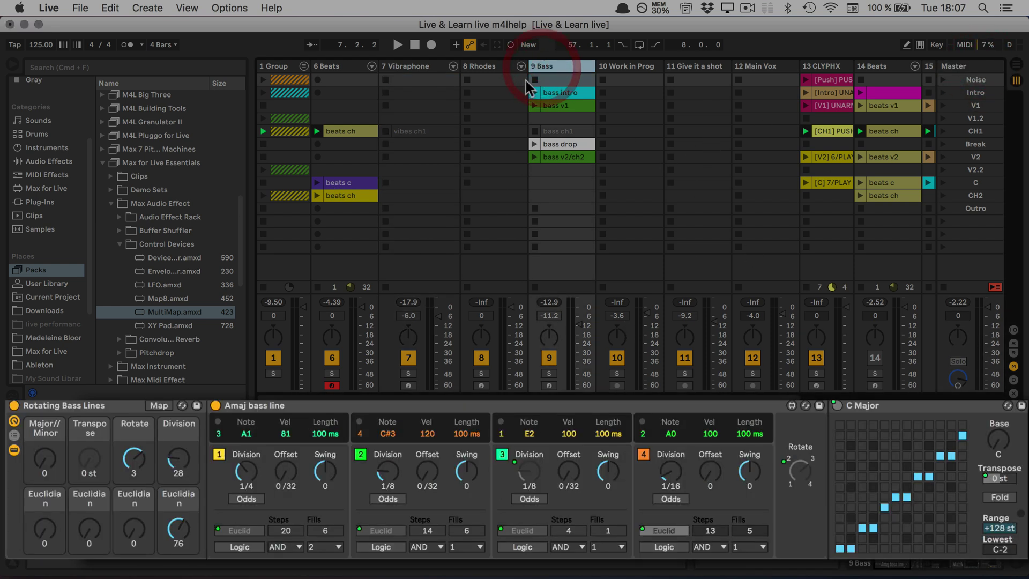
{"action": "left_click", "coordinate": [49, 464]}
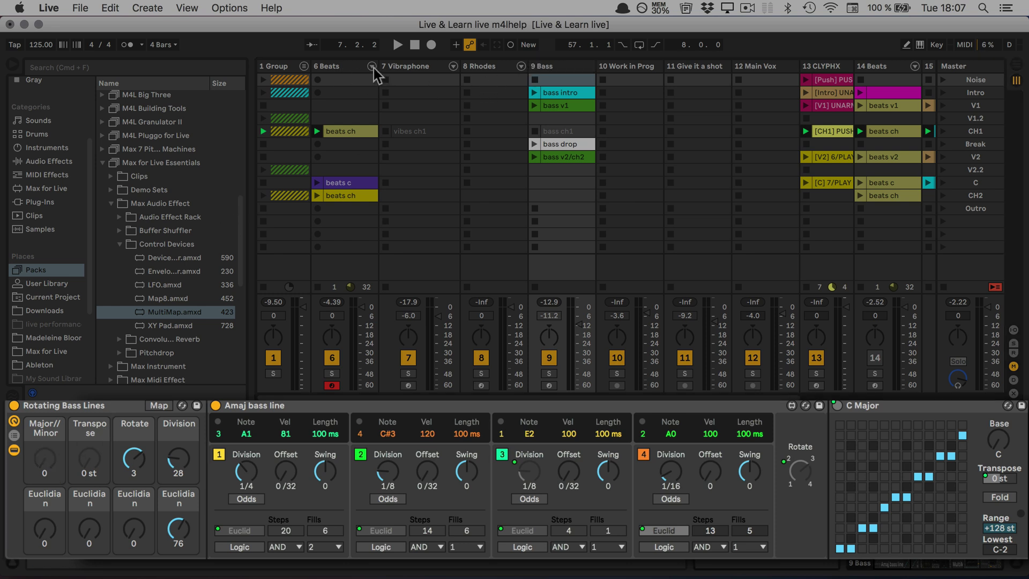
{"action": "left_click", "coordinate": [407, 65]}
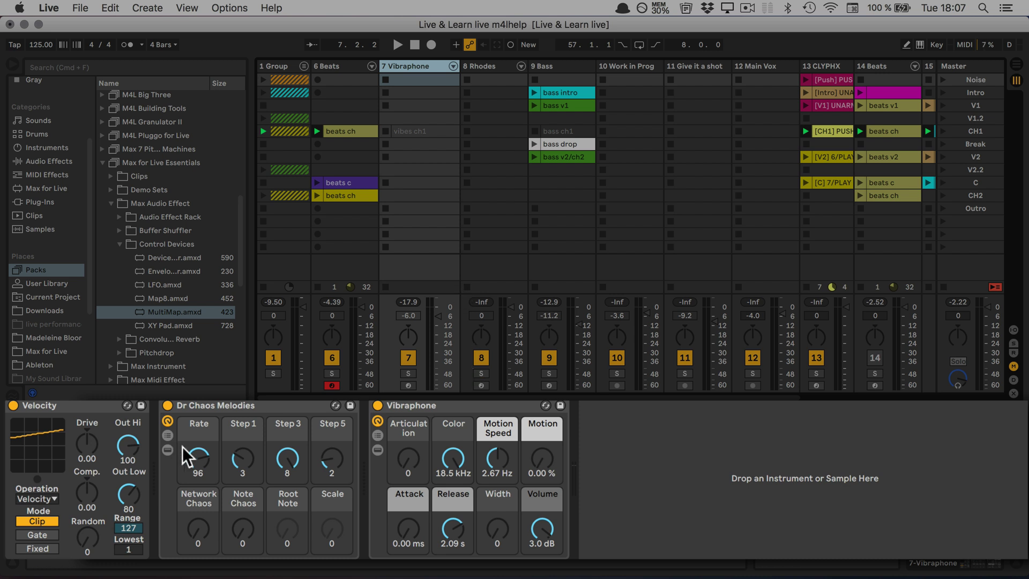
{"action": "left_click", "coordinate": [167, 450]}
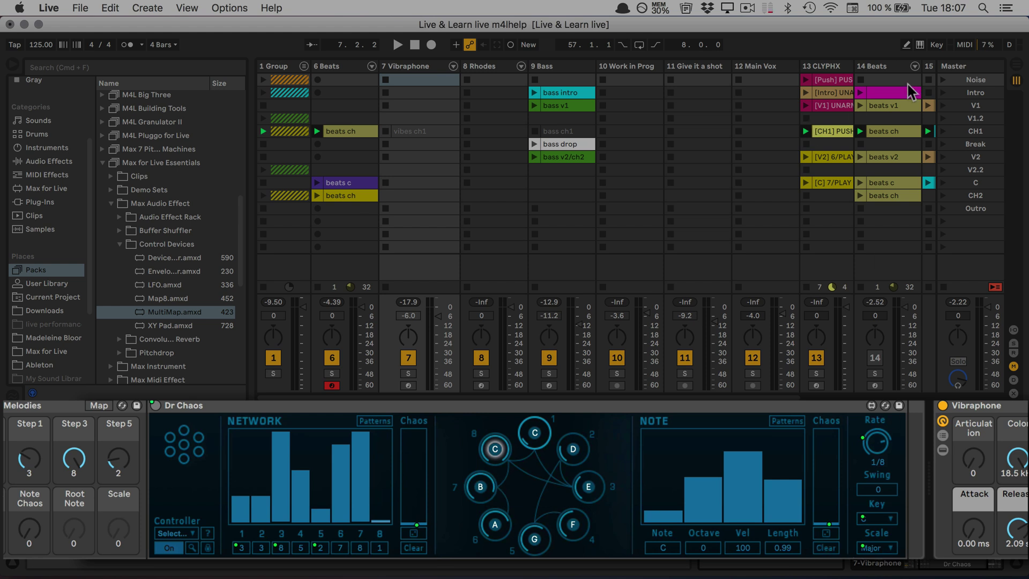
{"action": "left_click", "coordinate": [958, 69]}
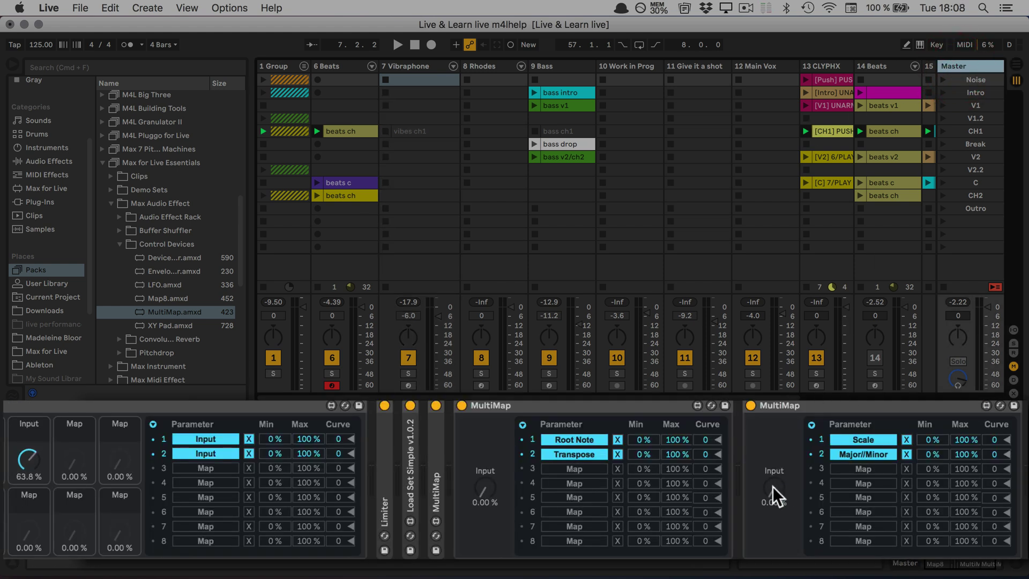
Turn the right MultiMap's Input up to 127 % and cap the Scale mapping's maximum at 3 %
{"action": "left_click_drag", "start_coordinate": [773, 485], "coordinate": [773, 475]}
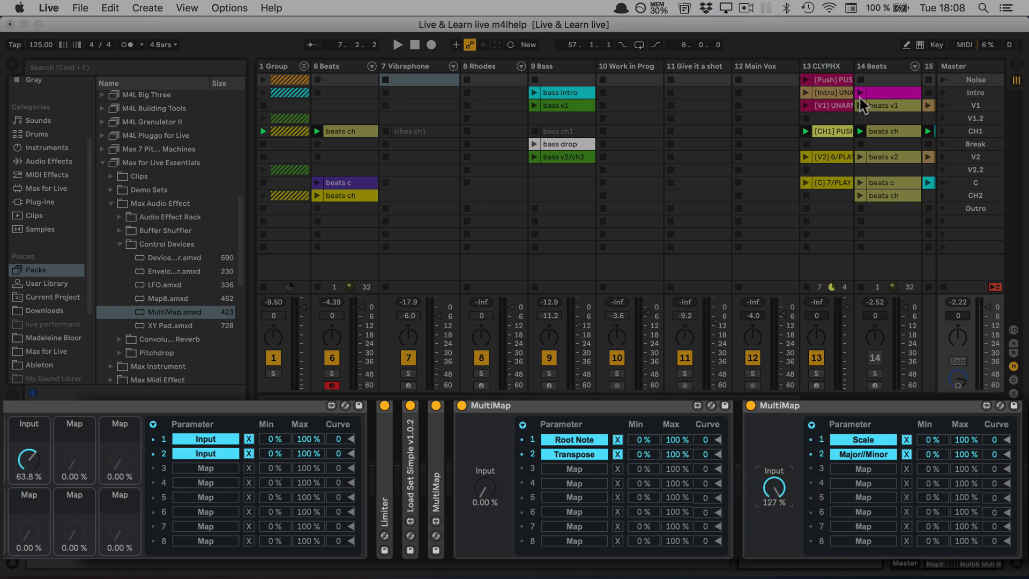
{"action": "left_click", "coordinate": [548, 64]}
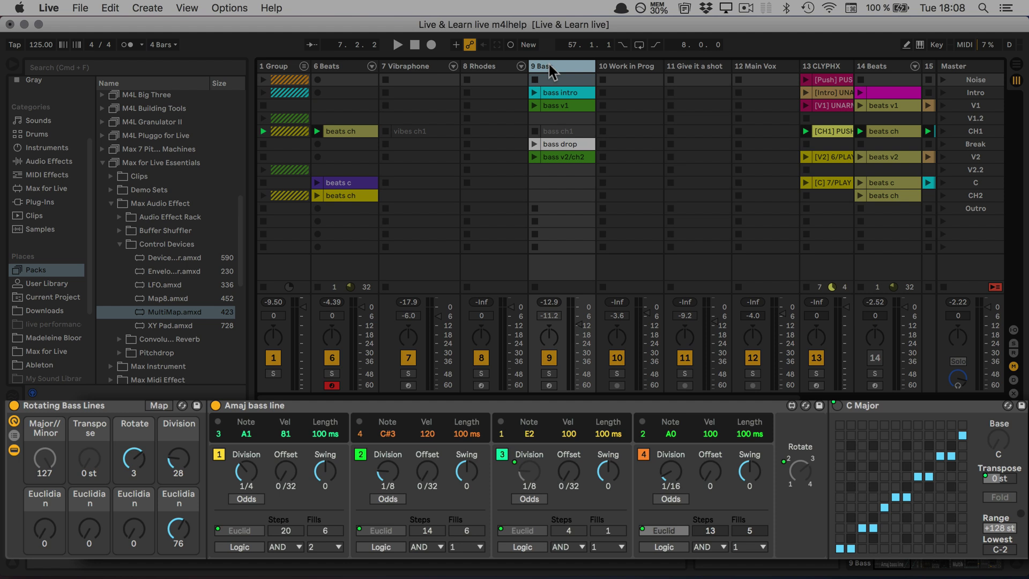
{"action": "left_click", "coordinate": [432, 67]}
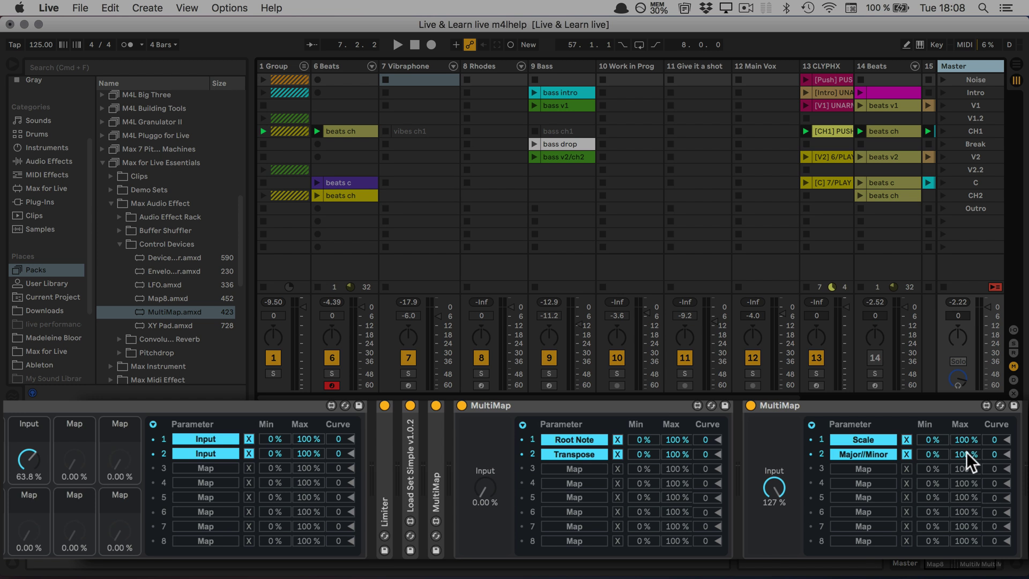
{"action": "left_click_drag", "start_coordinate": [963, 438], "coordinate": [960, 540]}
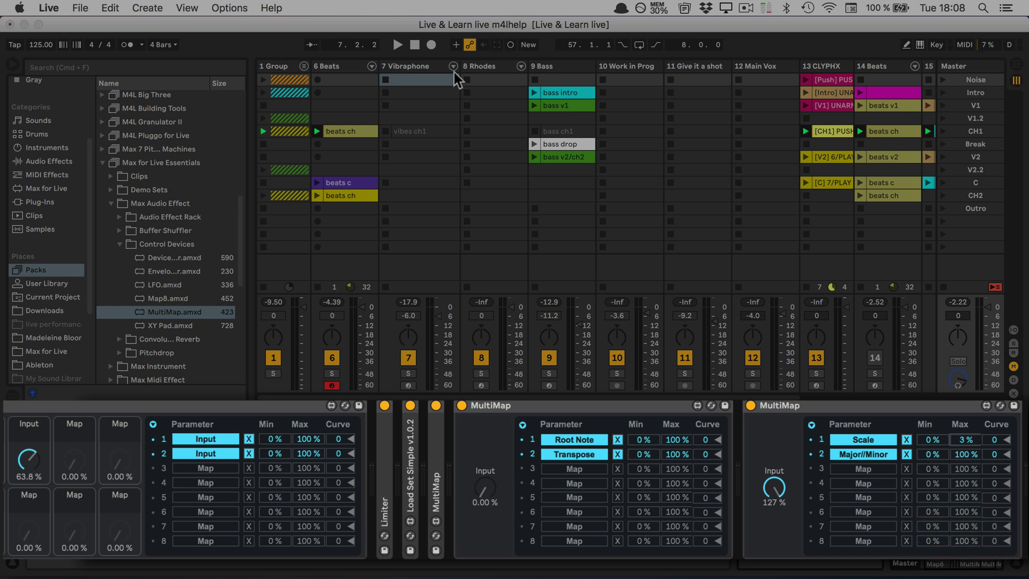
Show the Vibraphone's Dr Chaos chain on Minor and audition the set, stopping the Group clip
{"action": "left_click", "coordinate": [418, 69]}
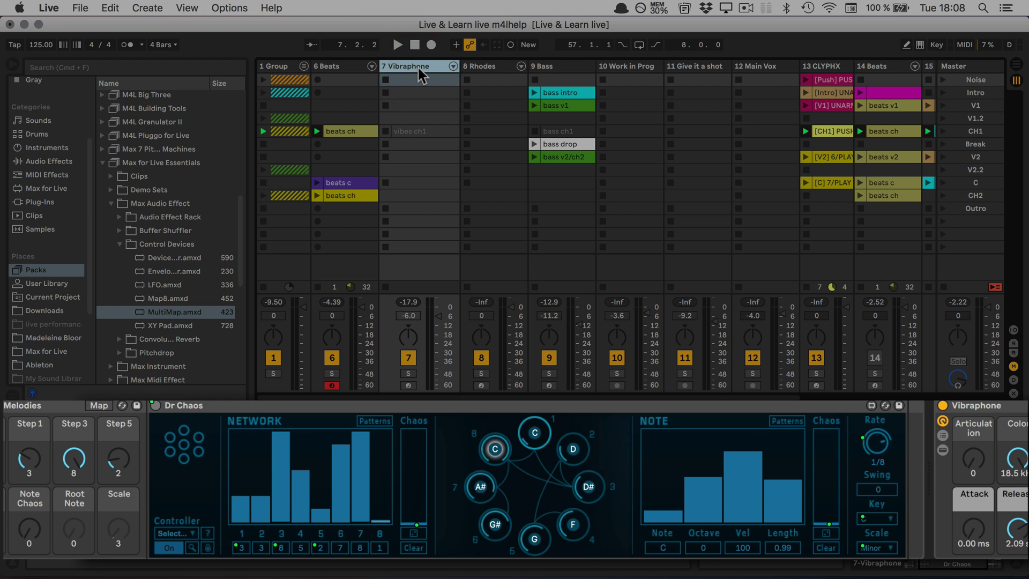
{"action": "key", "text": "space"}
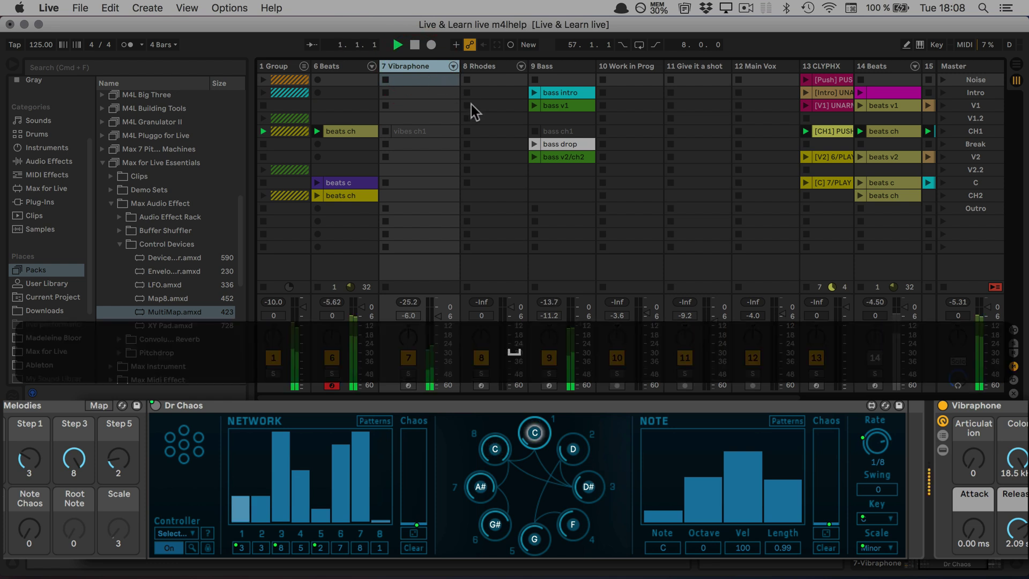
{"action": "key", "text": "space"}
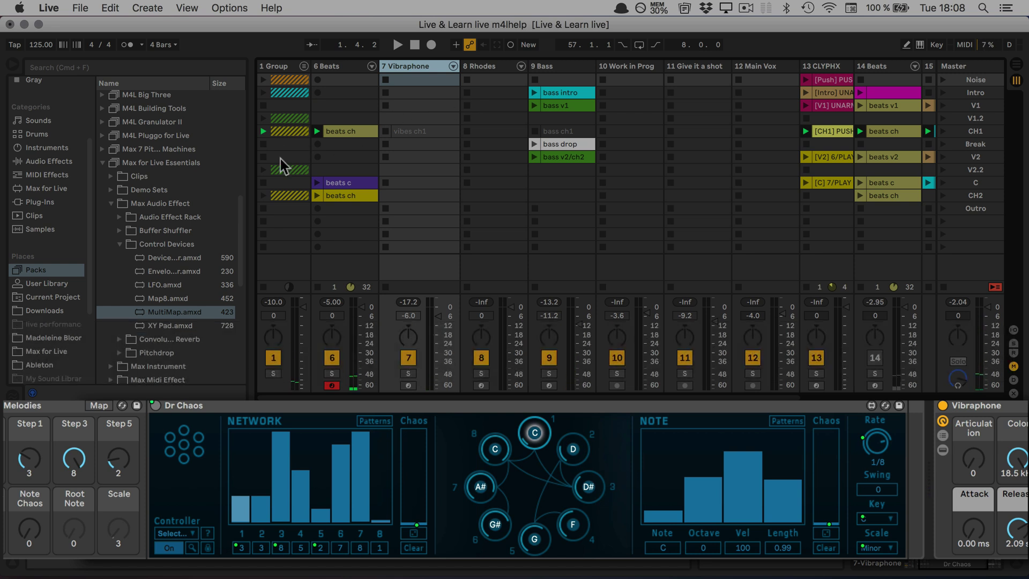
{"action": "left_click", "coordinate": [263, 144]}
{"action": "key", "text": "space"}
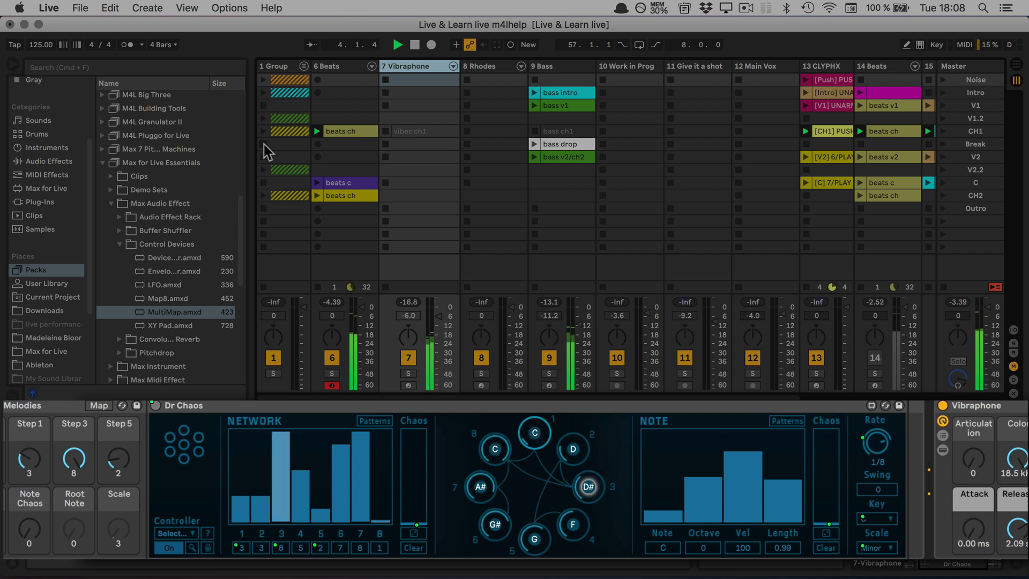
{"action": "key", "text": "space"}
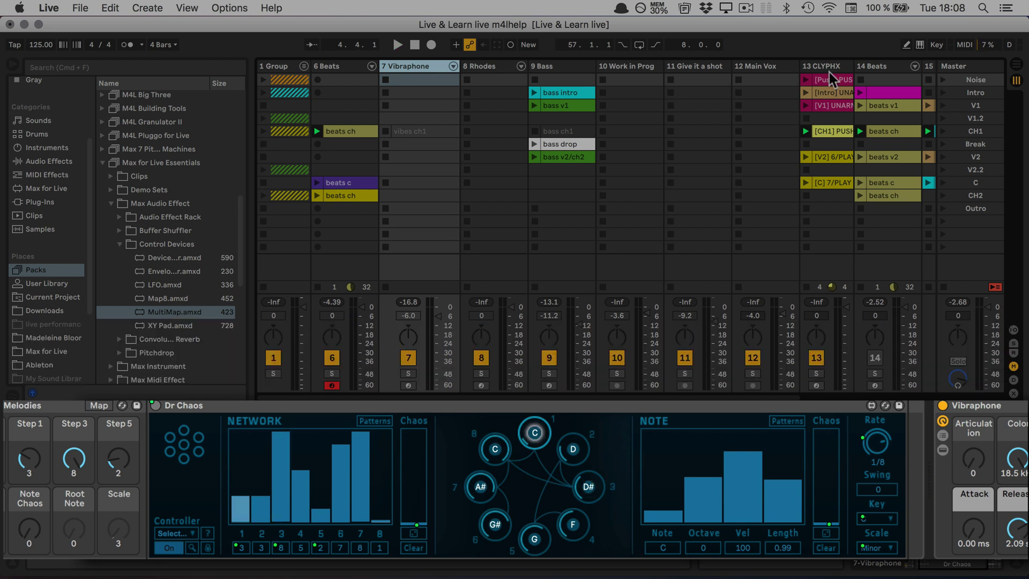
Map the first MultiMap's third and fourth slots to the middle and right MultiMaps' Input knobs
{"action": "left_click", "coordinate": [959, 65]}
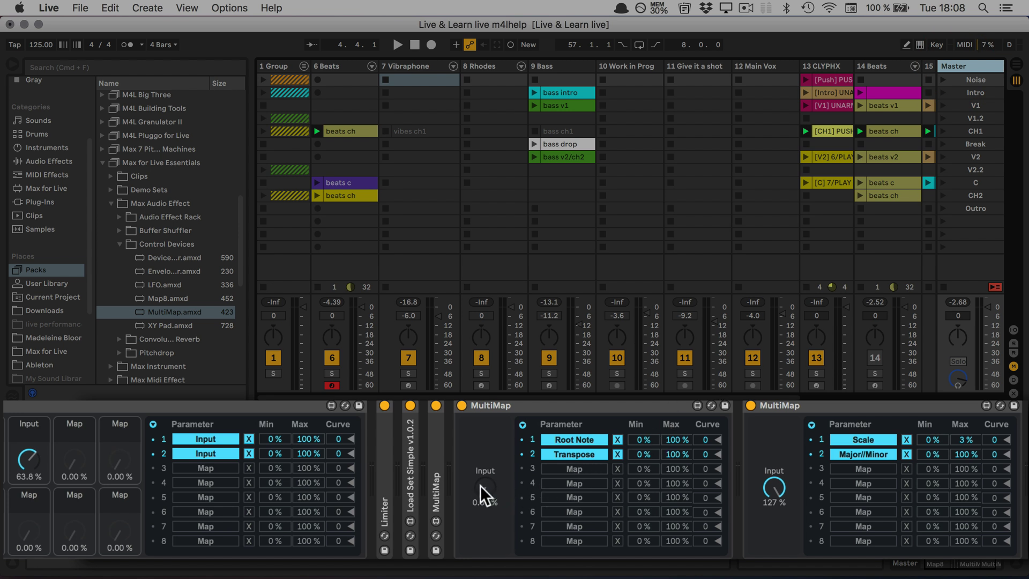
{"action": "left_click", "coordinate": [194, 467]}
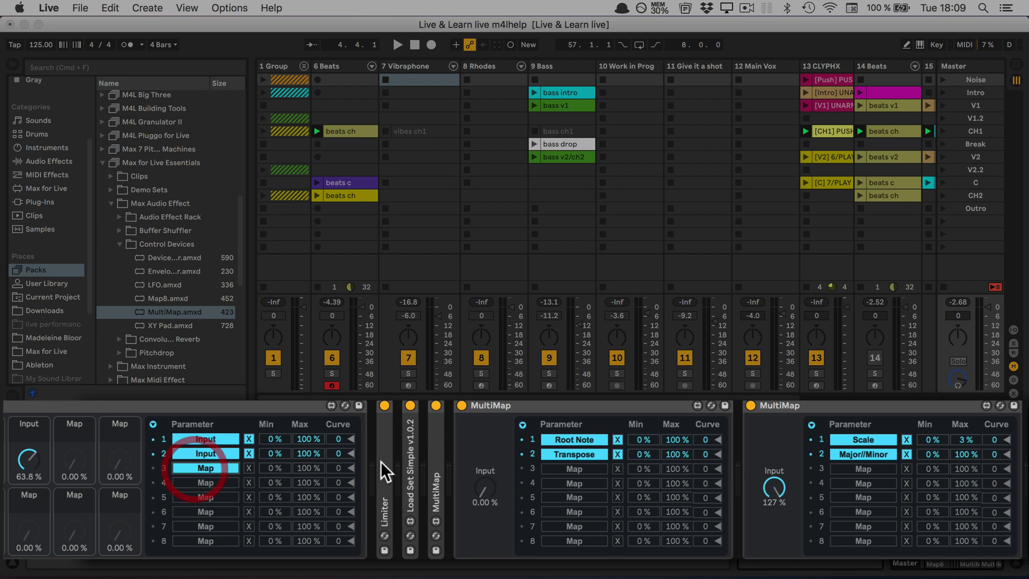
{"action": "left_click", "coordinate": [485, 485]}
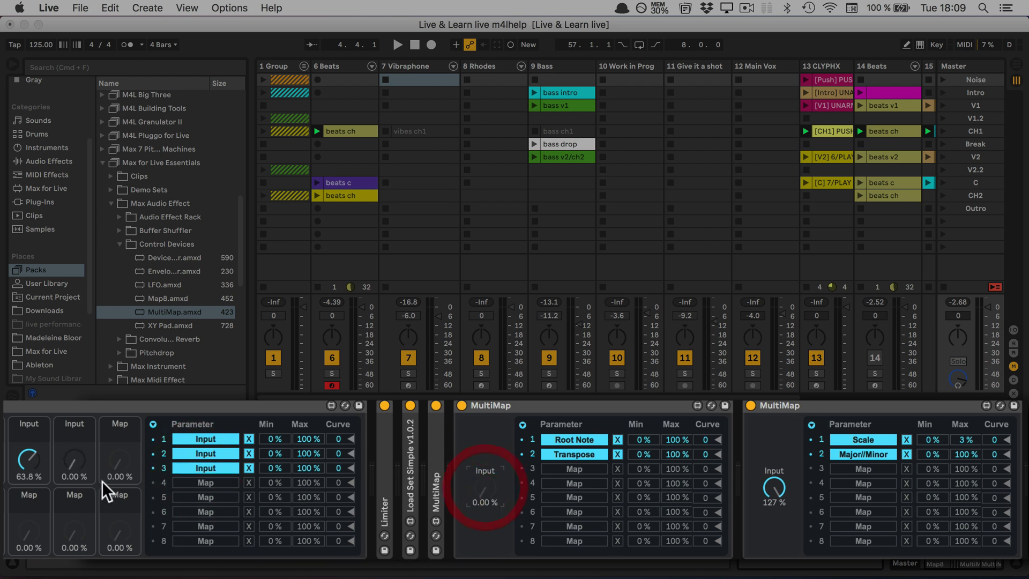
{"action": "left_click", "coordinate": [74, 461]}
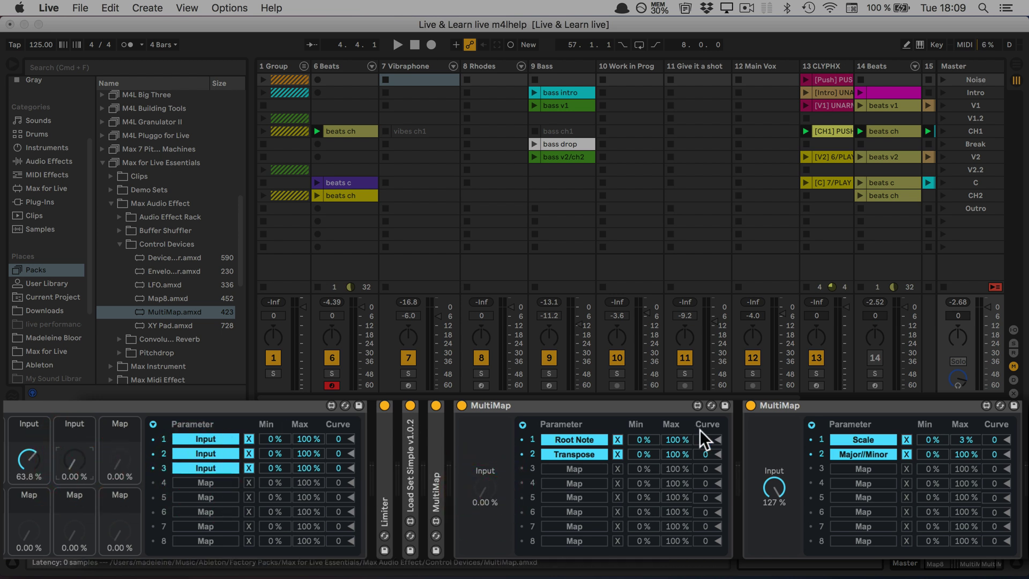
{"action": "left_click", "coordinate": [214, 483]}
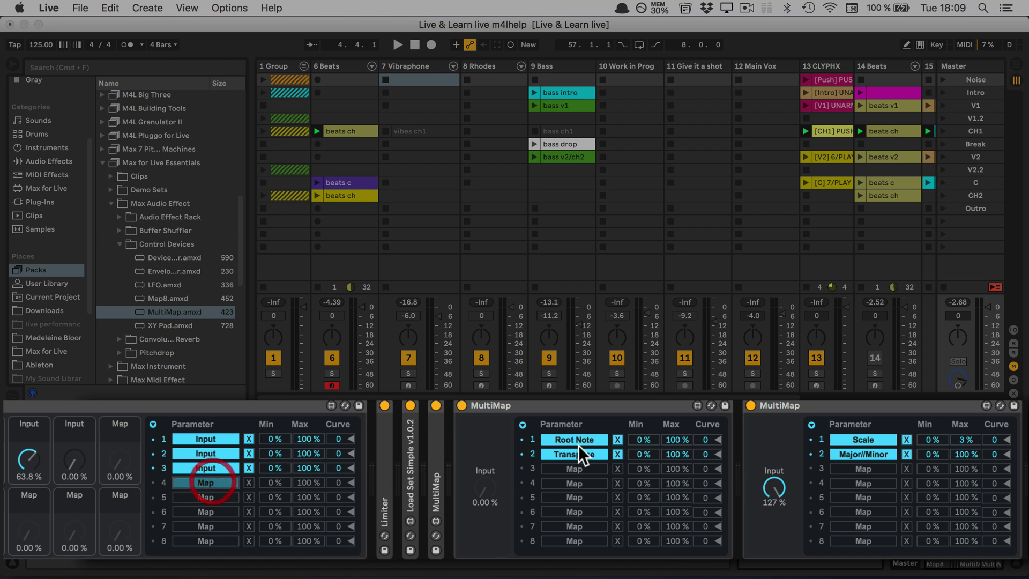
{"action": "left_click", "coordinate": [773, 485]}
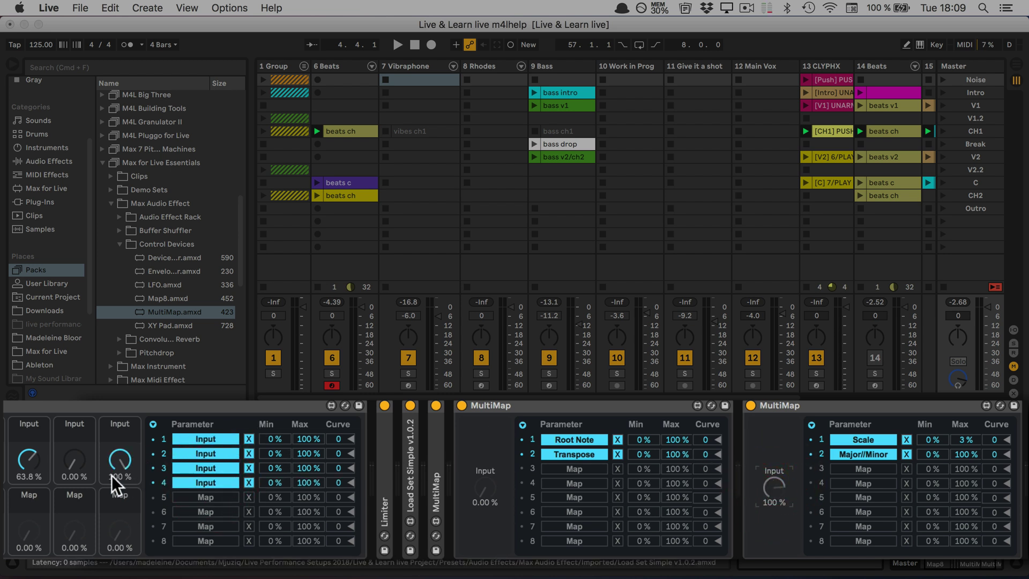
Start playback and raise the root note and transpose control to test the key changes
{"action": "key", "text": "space"}
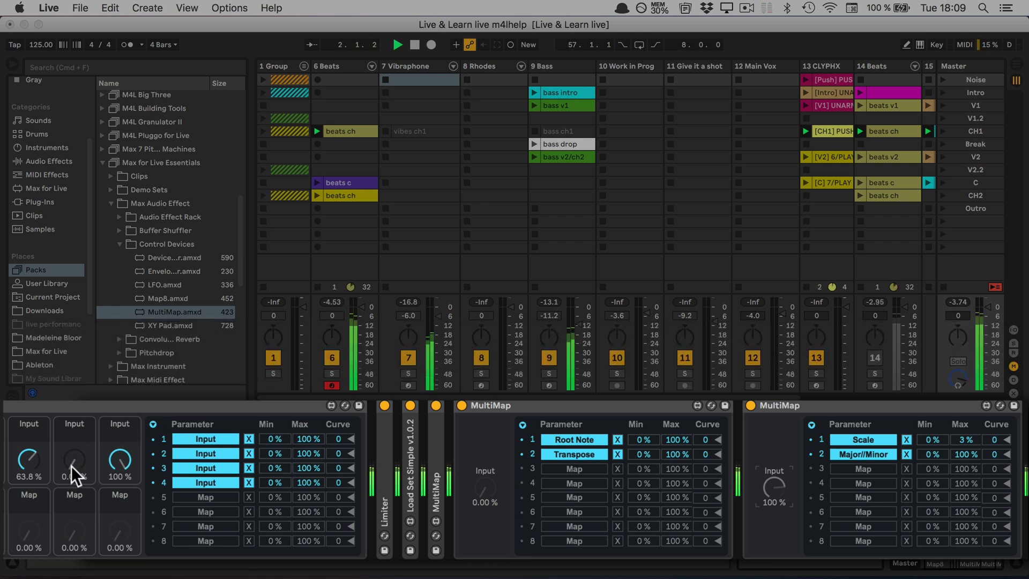
{"action": "left_click_drag", "start_coordinate": [72, 465], "coordinate": [71, 456]}
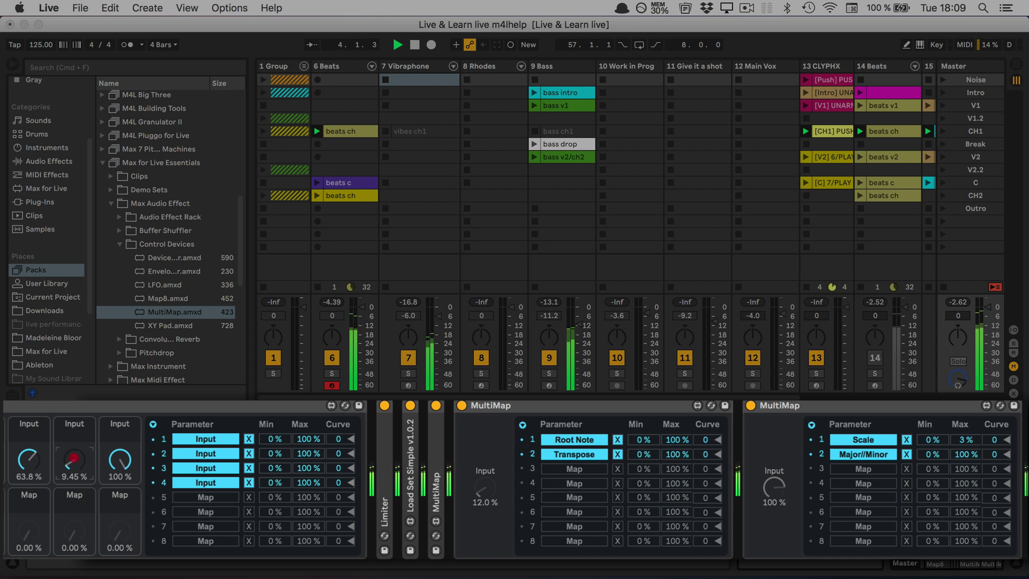
{"action": "left_click_drag", "start_coordinate": [72, 456], "coordinate": [72, 451]}
{"action": "left_click_drag", "start_coordinate": [74, 452], "coordinate": [74, 444]}
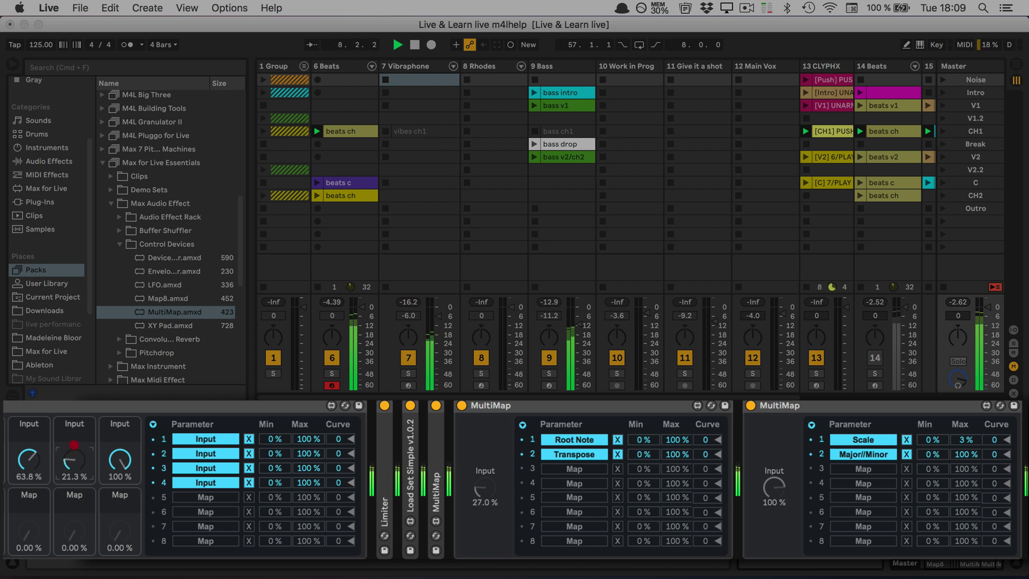
{"action": "mouse_move", "coordinate": [74, 443]}
{"action": "left_mouse_down"}
{"action": "mouse_move", "coordinate": [72, 467]}
{"action": "mouse_move", "coordinate": [117, 486]}
{"action": "left_mouse_up"}
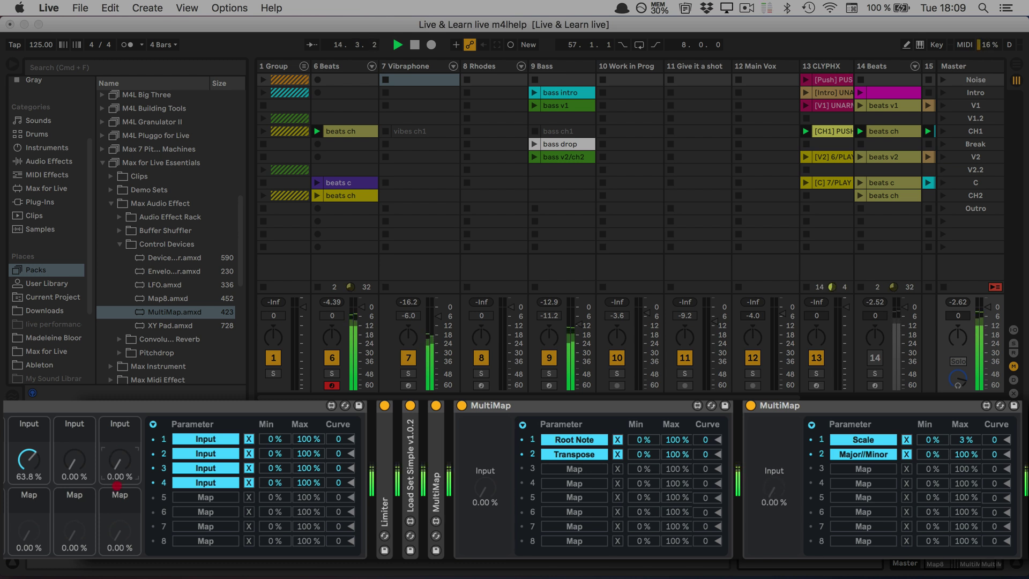
{"action": "left_click_drag", "start_coordinate": [116, 486], "coordinate": [289, 276]}
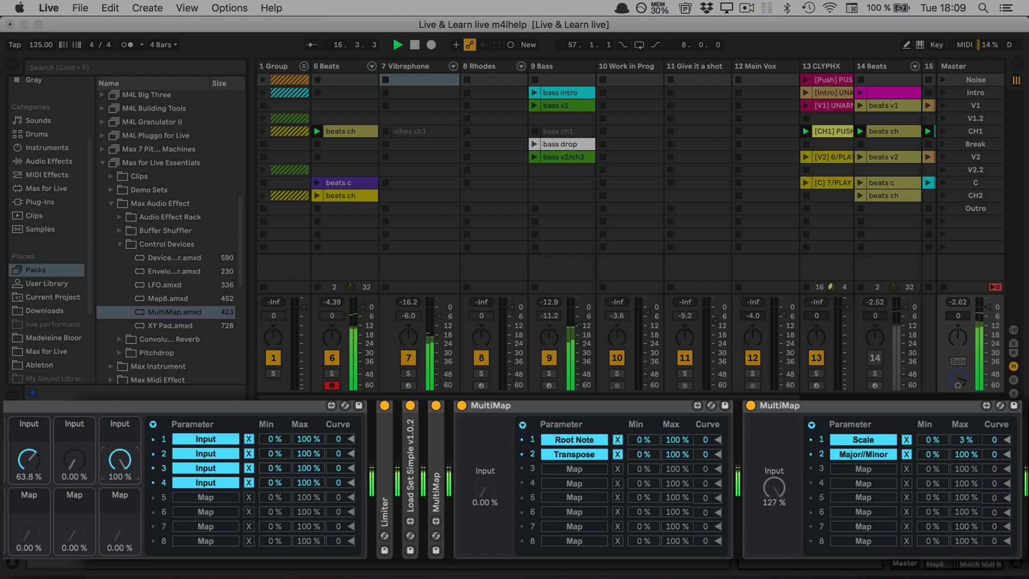
{"action": "key", "text": "Delete"}
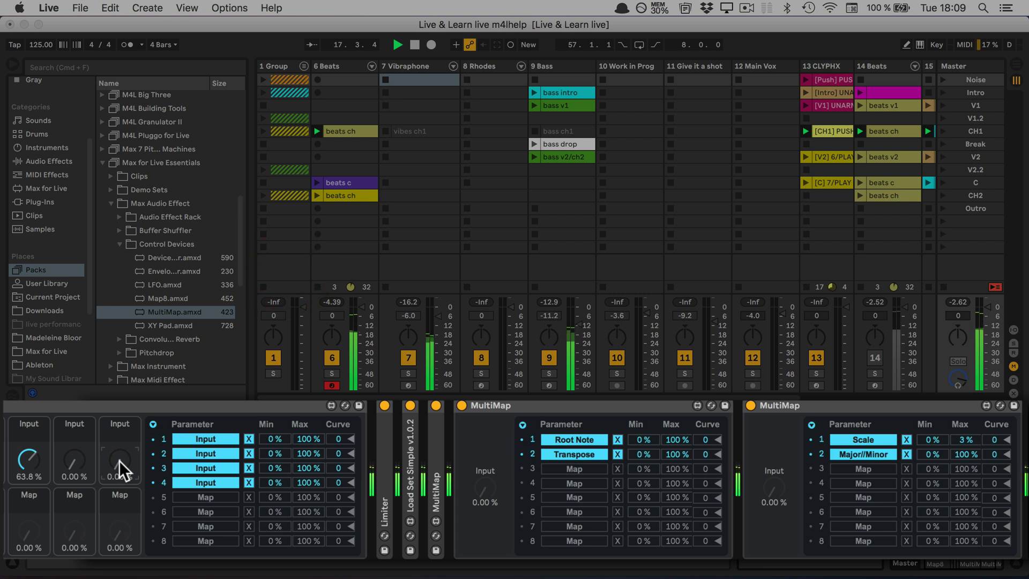